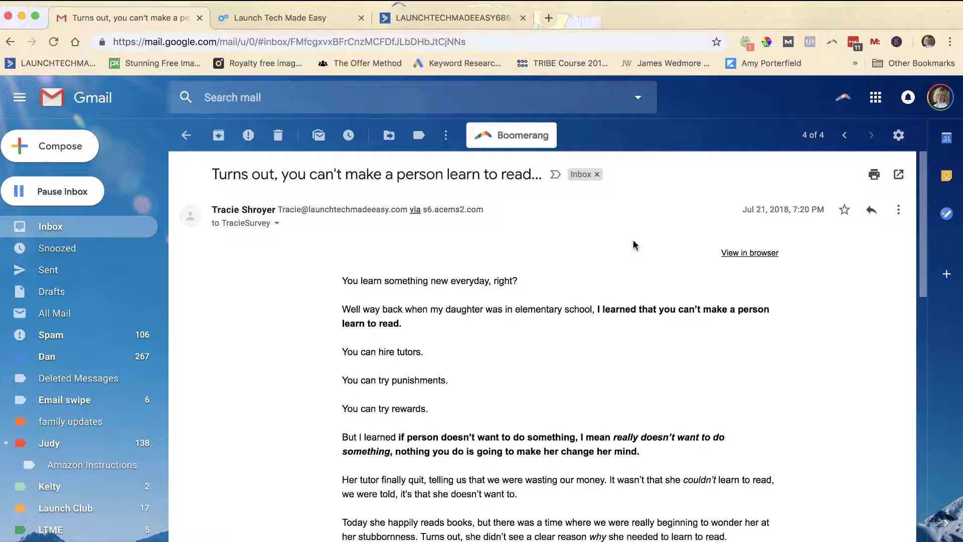
Scroll down the Gmail email to its embedded video screenshot image
scroll(635, 245, "down", 5)
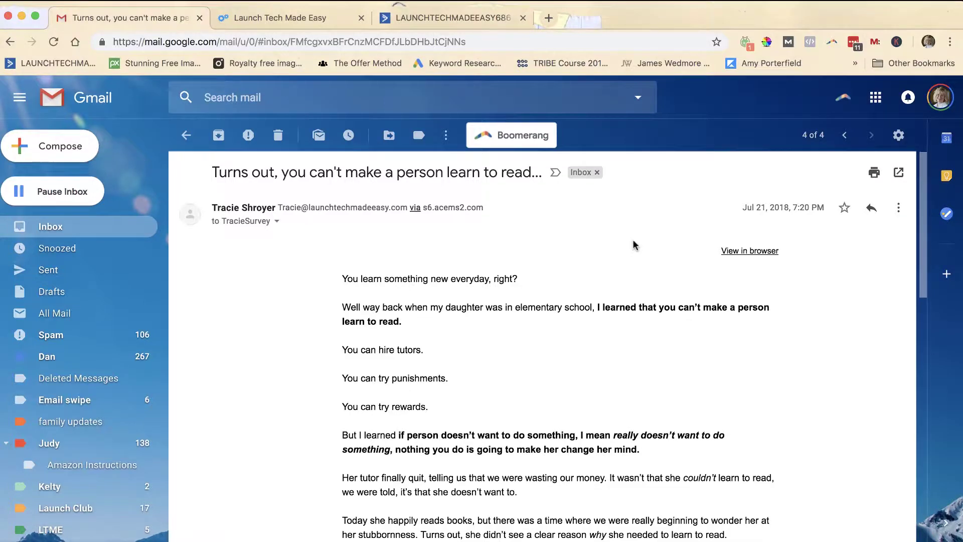
scroll(634, 245, "down", 10)
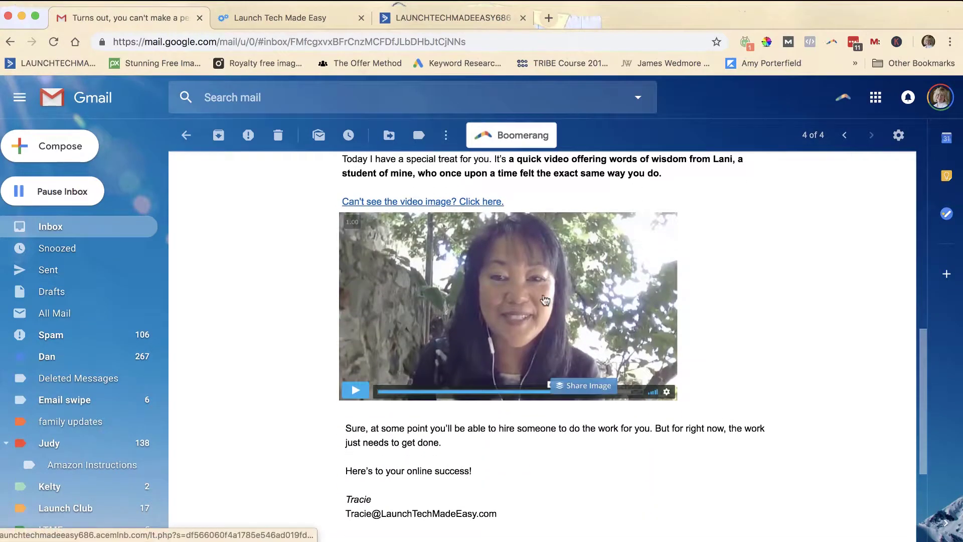
Open the linked 'I can help others with their launches!' page from the email image and find its video
left_click(510, 308)
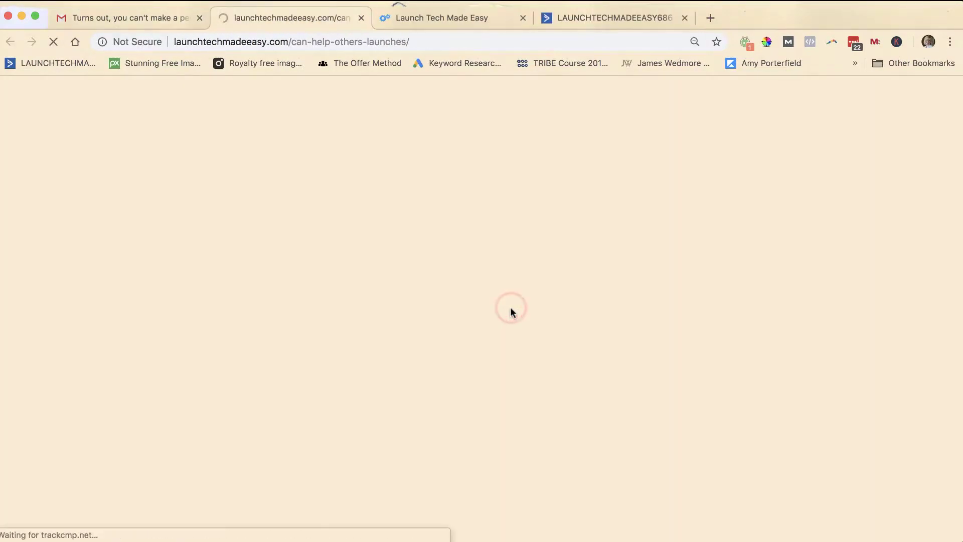
scroll(511, 311, "down", 2)
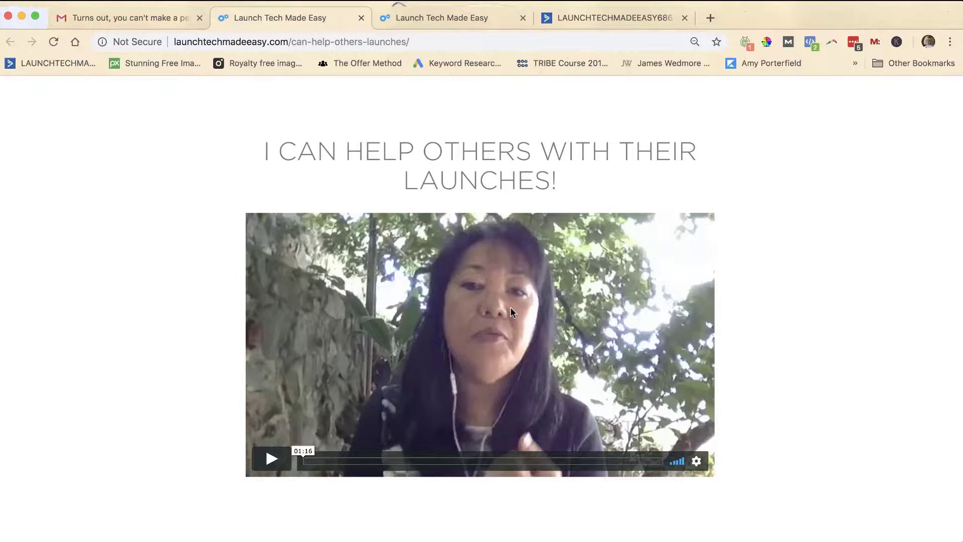
scroll(511, 311, "up", 2)
scroll(511, 311, "down", 3)
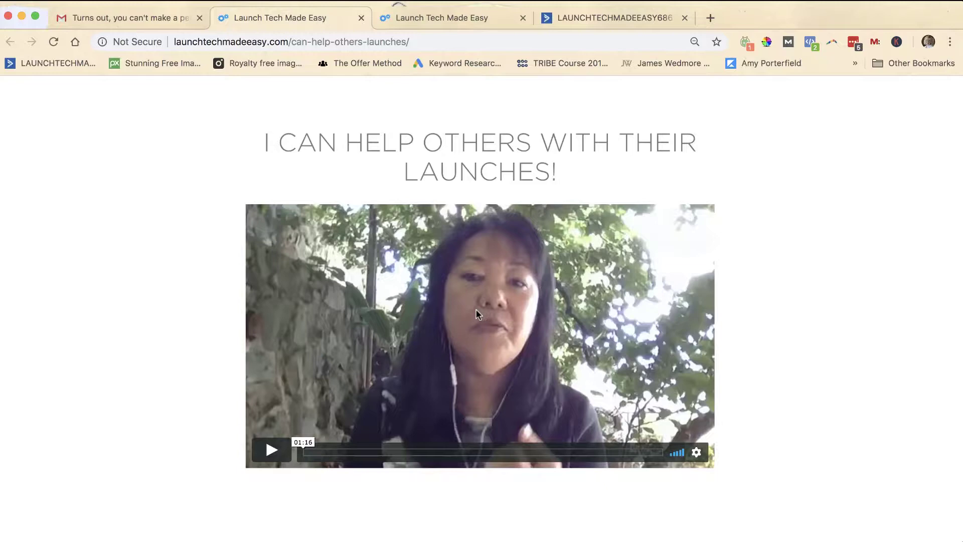
scroll(477, 314, "up", 2)
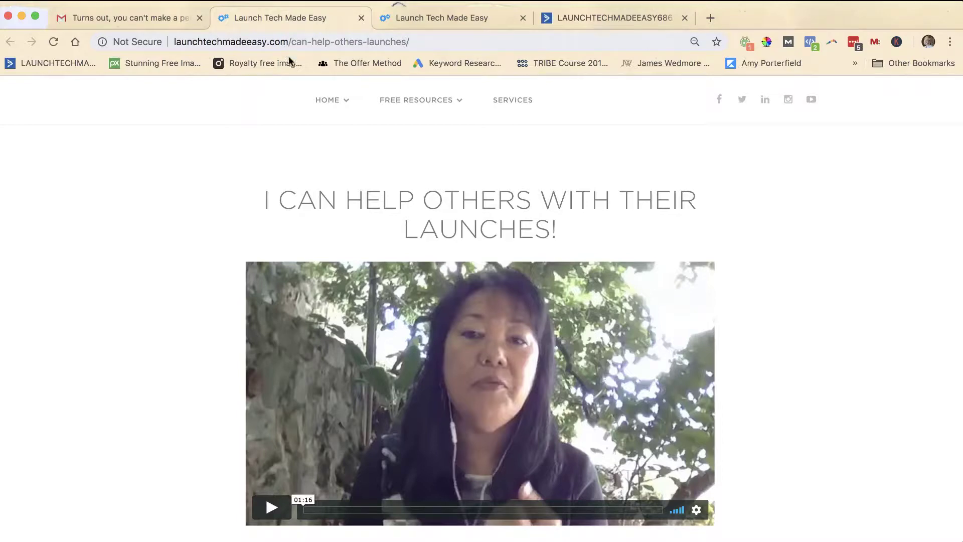
scroll(316, 157, "down", 2)
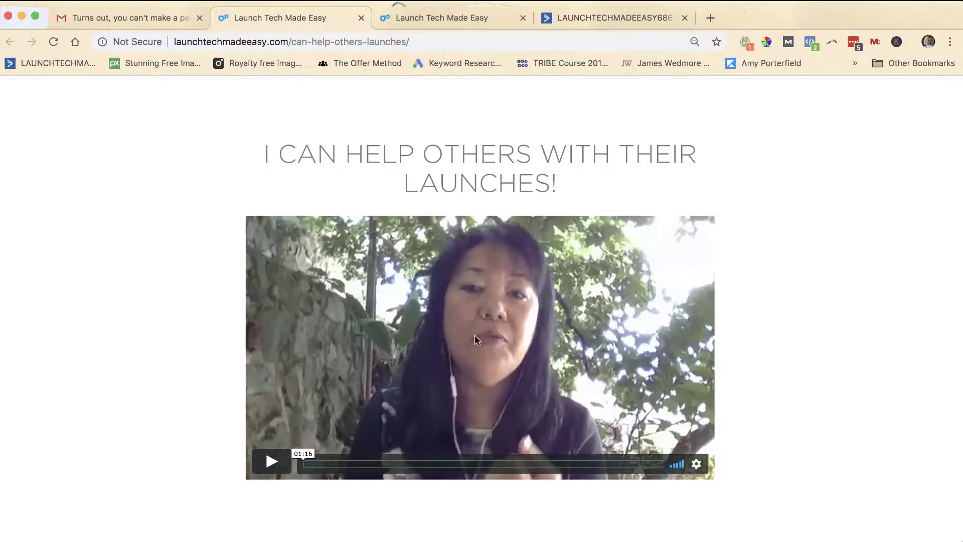
Play the launches-page video briefly, then pause it at 00:02
left_click(270, 463)
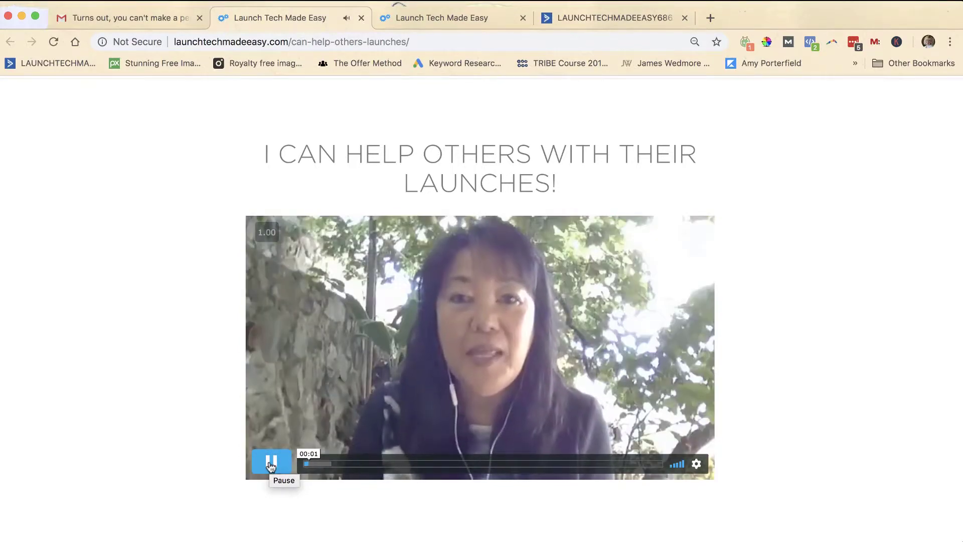
left_click(271, 464)
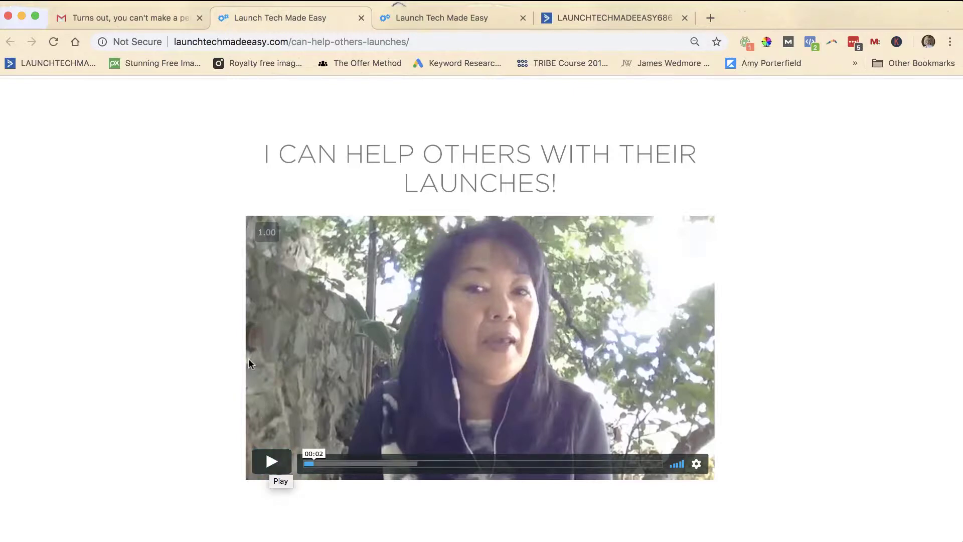
scroll(248, 358, "up", 2)
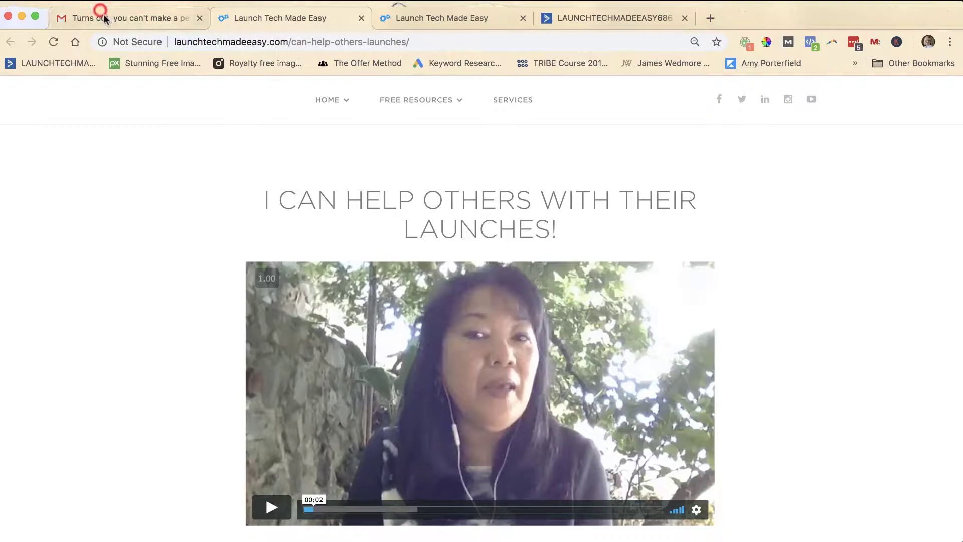
Return to the Gmail email and open the launches video page again from its image
left_click(167, 18)
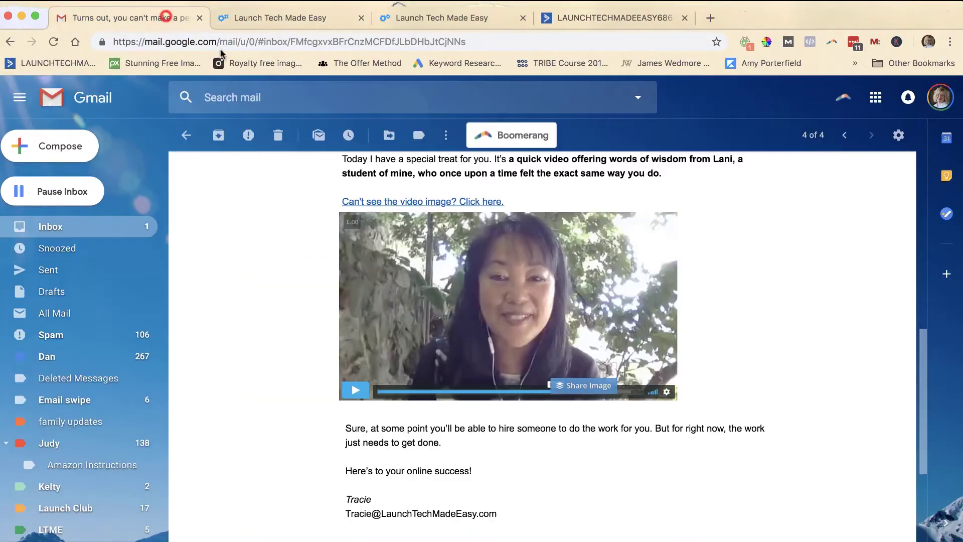
scroll(441, 307, "up", 8)
scroll(440, 308, "down", 5)
scroll(441, 308, "down", 3)
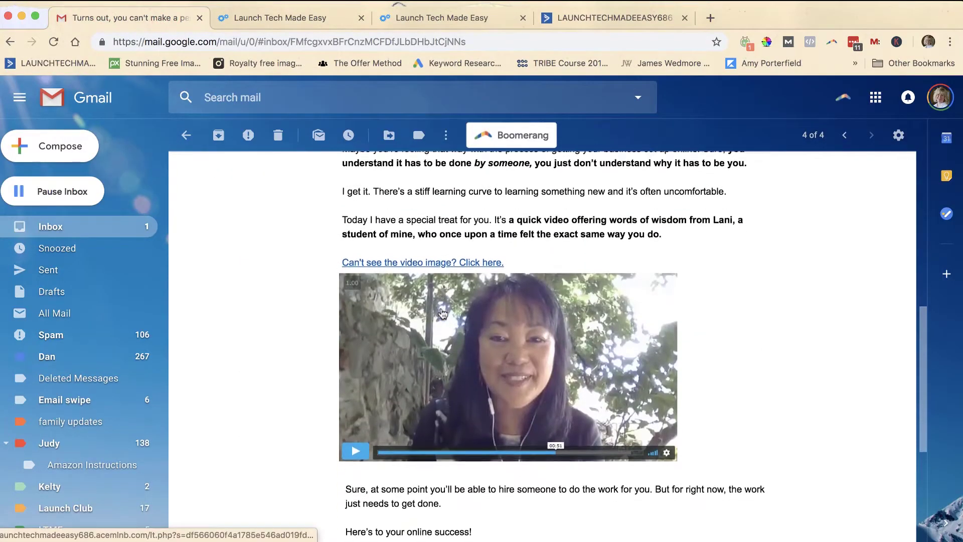
left_click(516, 360)
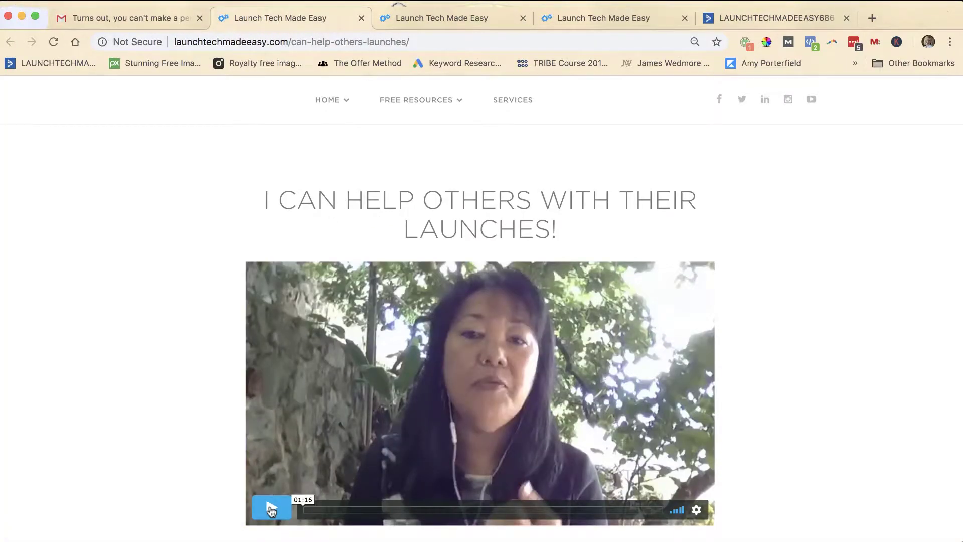
Compare the email and the other launches-page tab, ending back on the Gmail email
left_click(131, 18)
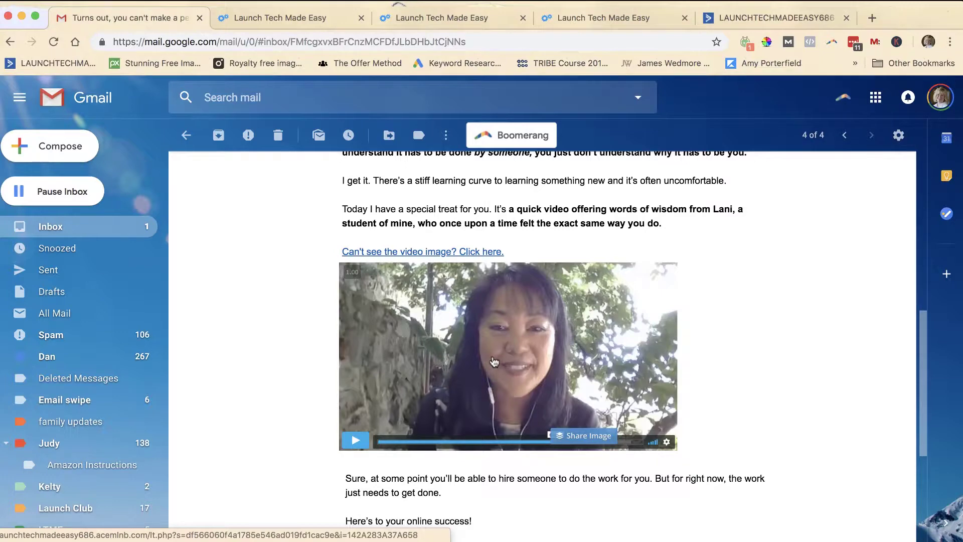
left_click(289, 18)
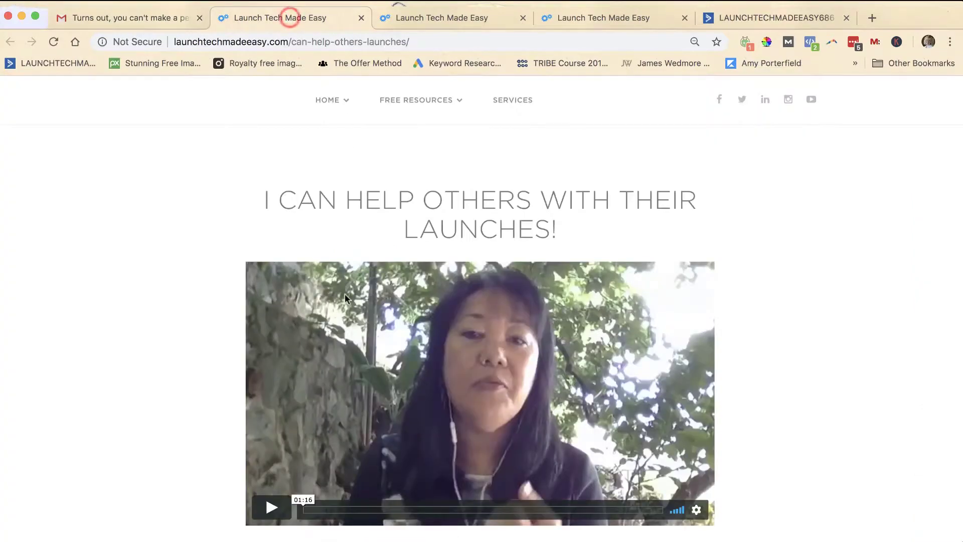
scroll(346, 299, "down", 2)
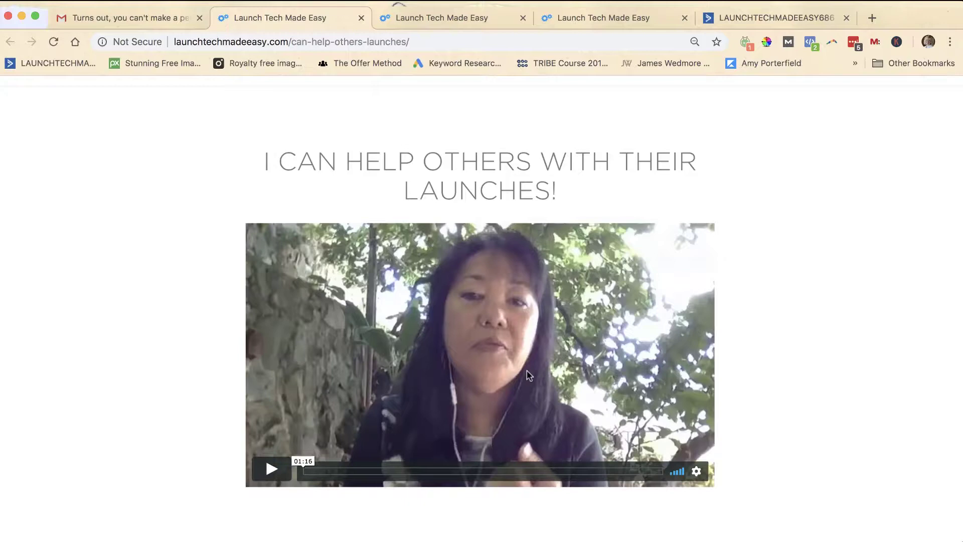
left_click(143, 20)
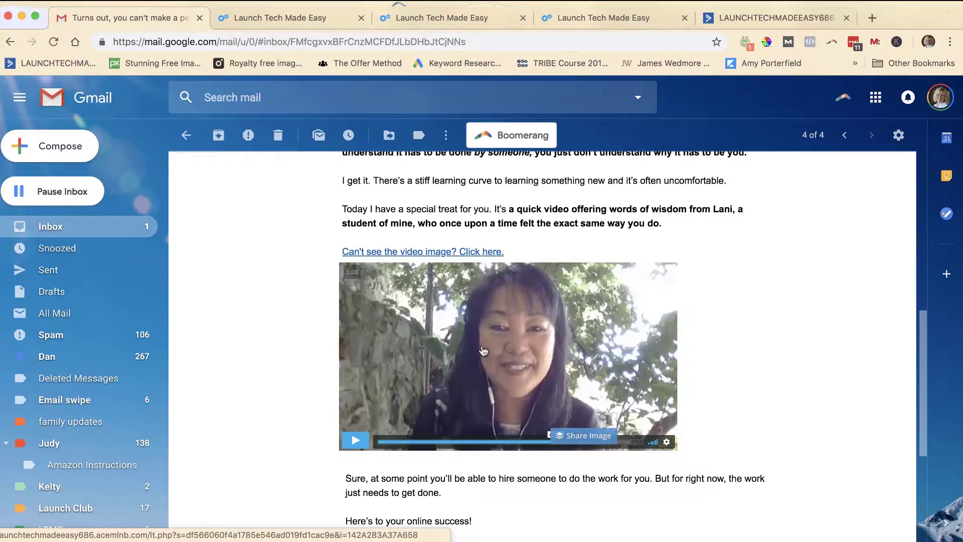
left_click(297, 18)
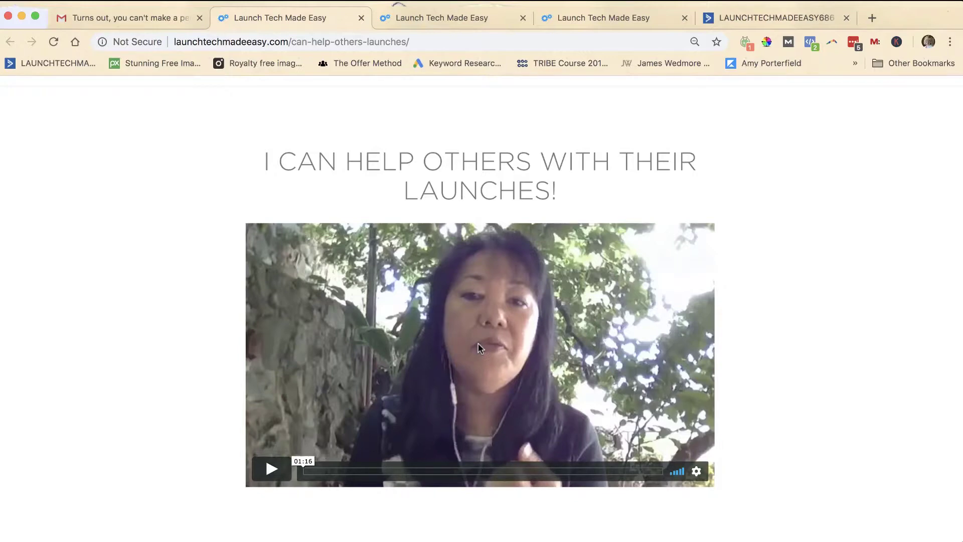
left_click(151, 20)
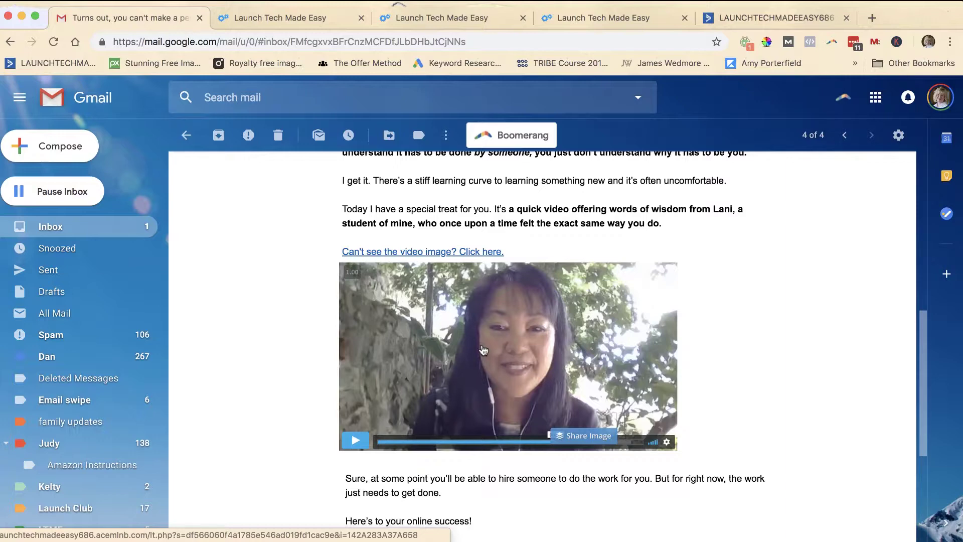
Create a standard campaign named 'test' addressed to the 2018 Survey list
left_click(748, 17)
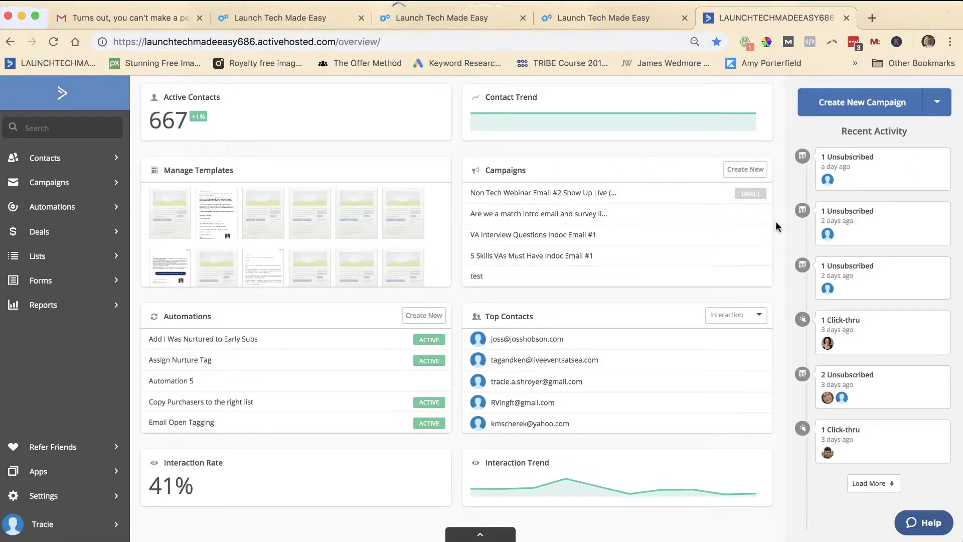
left_click(844, 110)
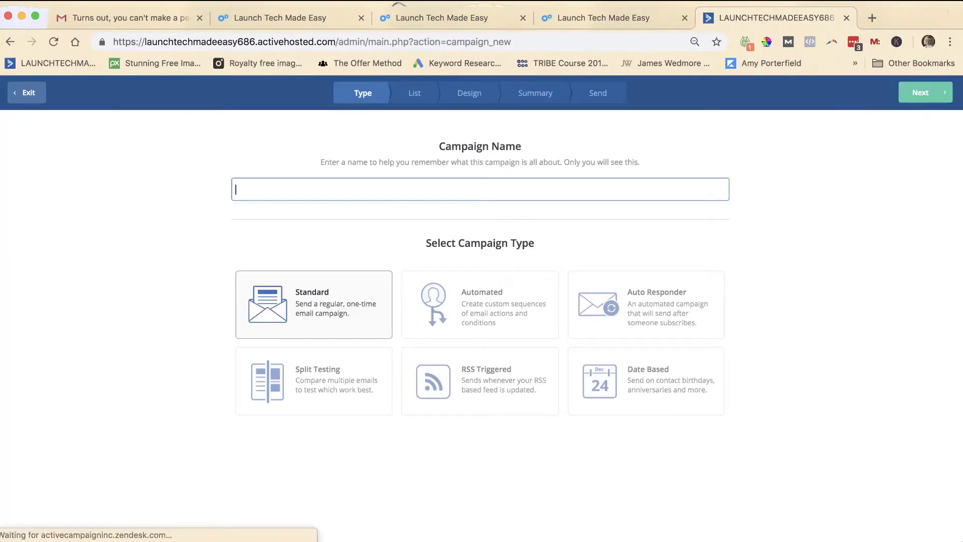
type("test")
left_click(926, 92)
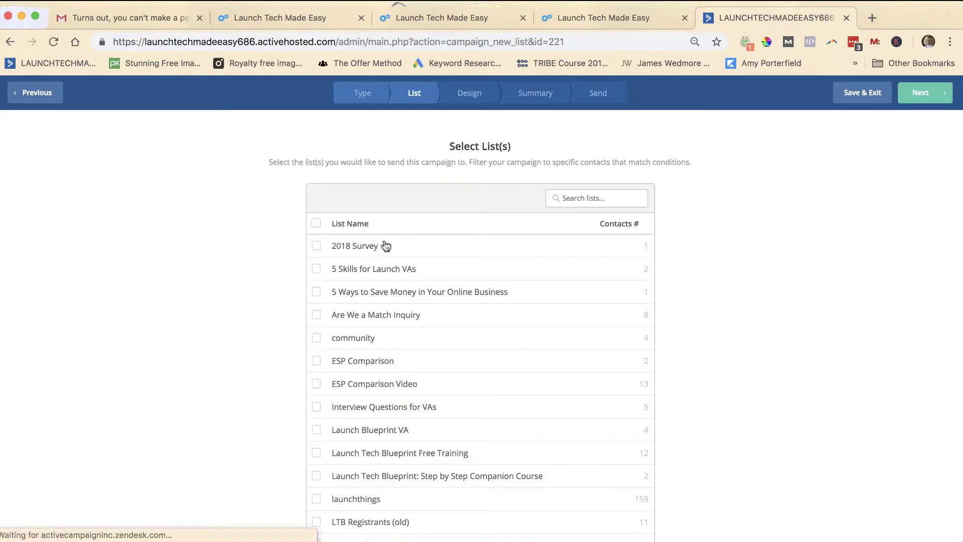
left_click(316, 245)
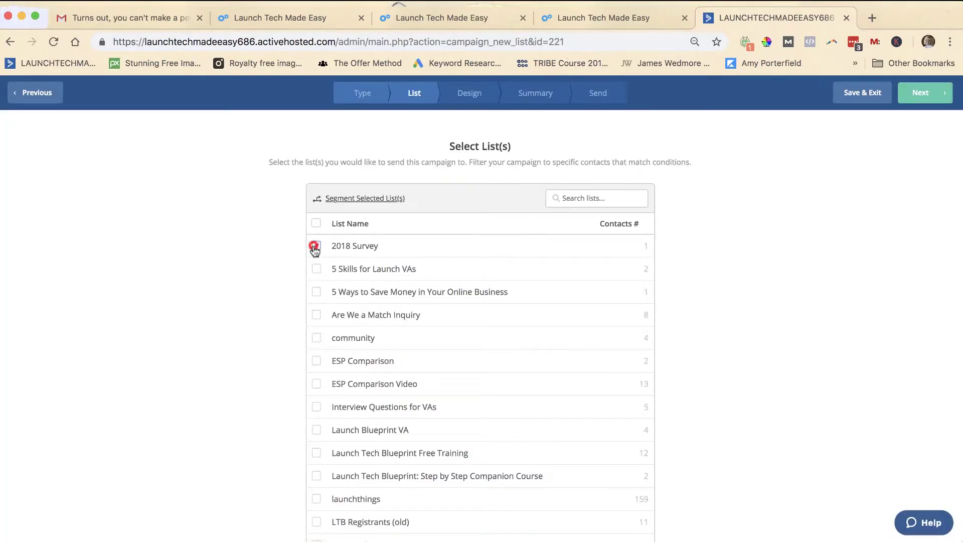
left_click(910, 94)
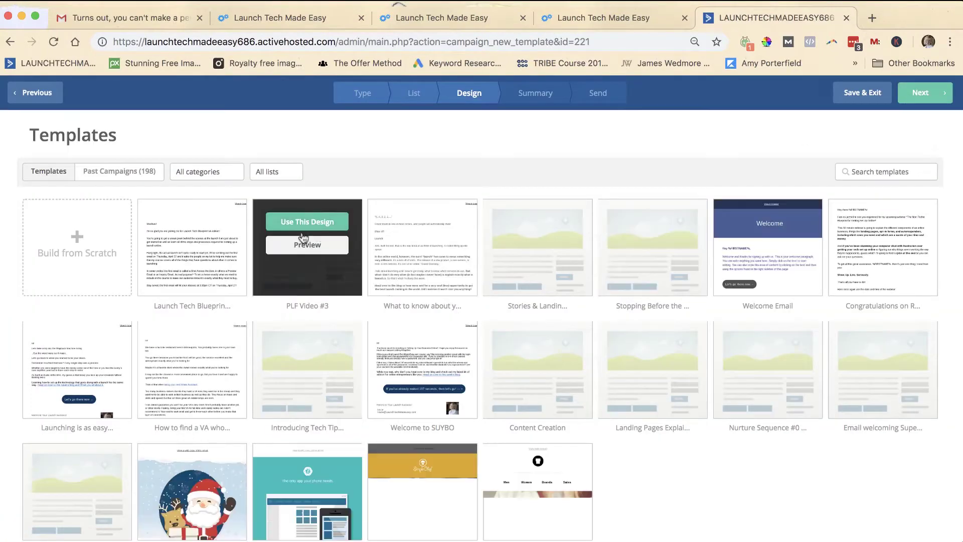
Preview the first saved template, Launch Tech Blueprint, and choose it for the campaign
left_click(225, 246)
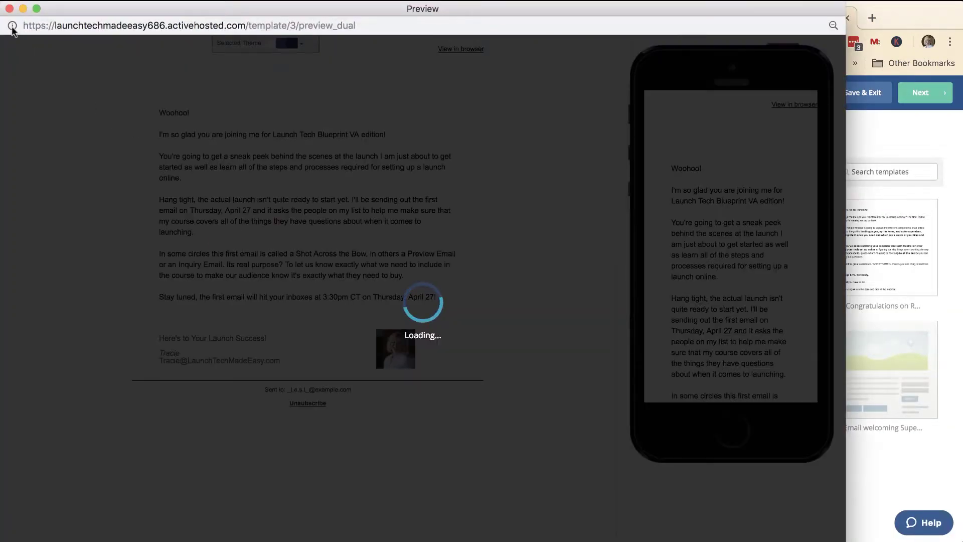
left_click(8, 9)
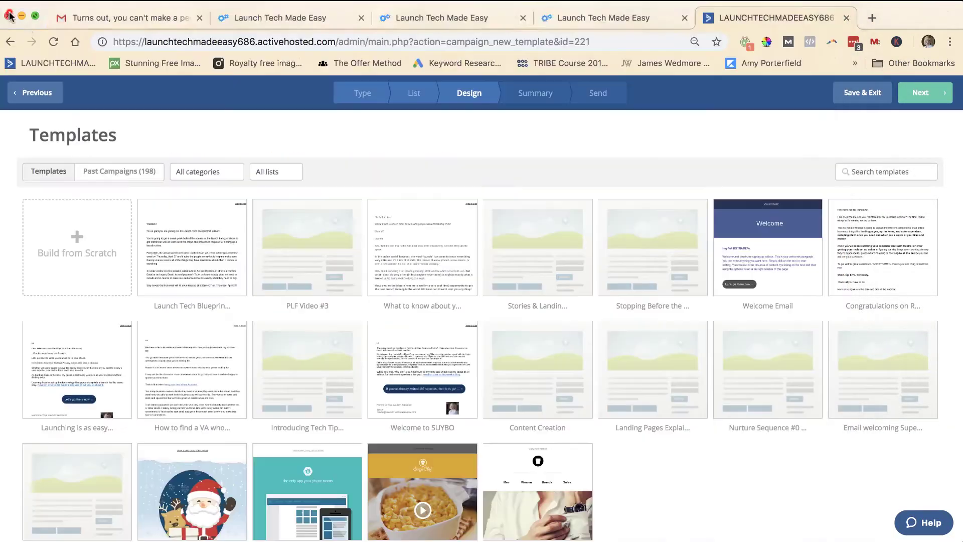
left_click(189, 219)
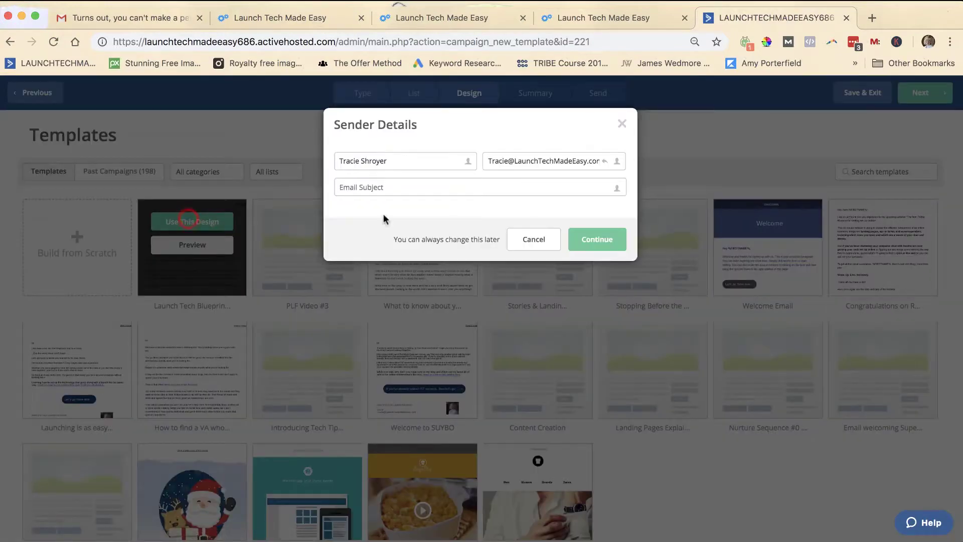
Enter 'test' as the email subject and continue into the email designer
left_click(543, 187)
type("test")
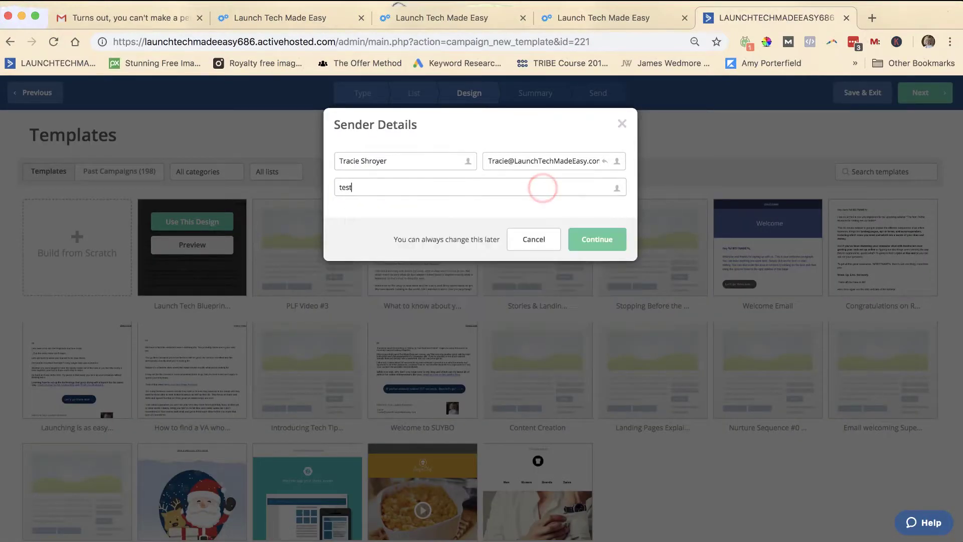
left_click(592, 240)
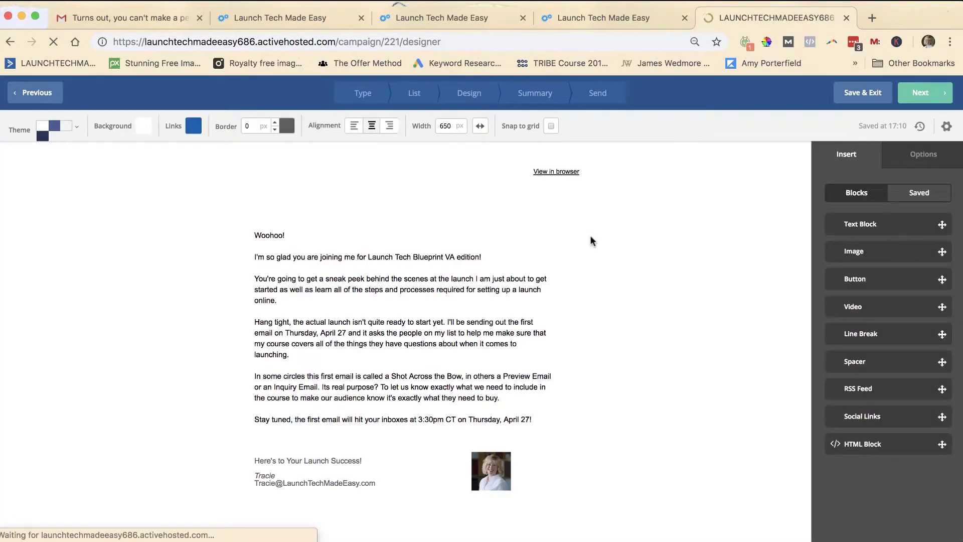
left_click(591, 236)
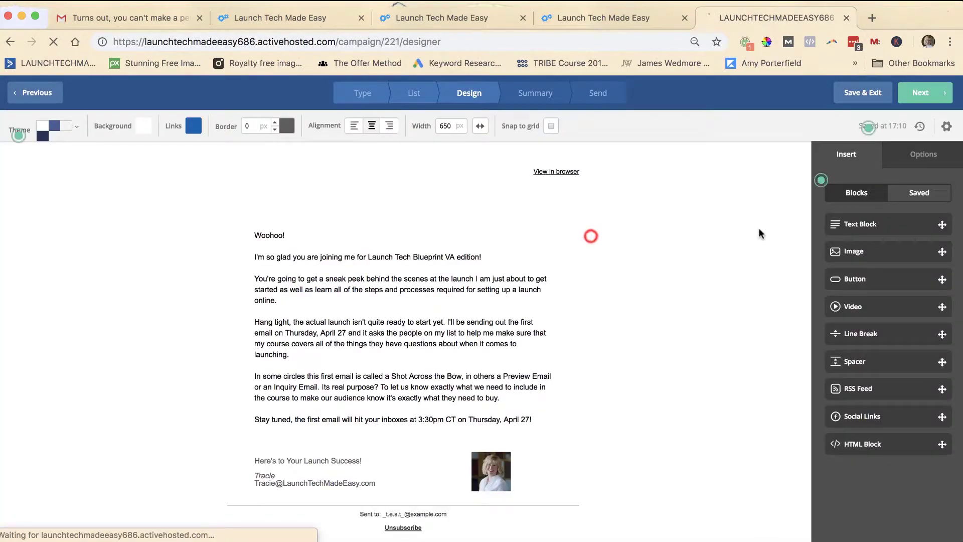
Insert an Image block below the 'Stay tuned' paragraph and open its image picker
scroll(703, 281, "down", 1)
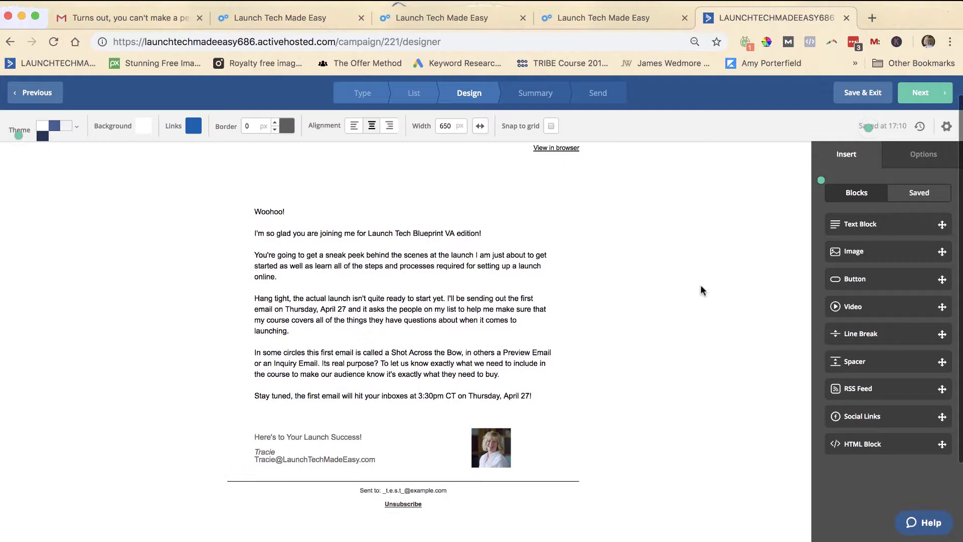
left_click_drag(876, 254, 426, 397)
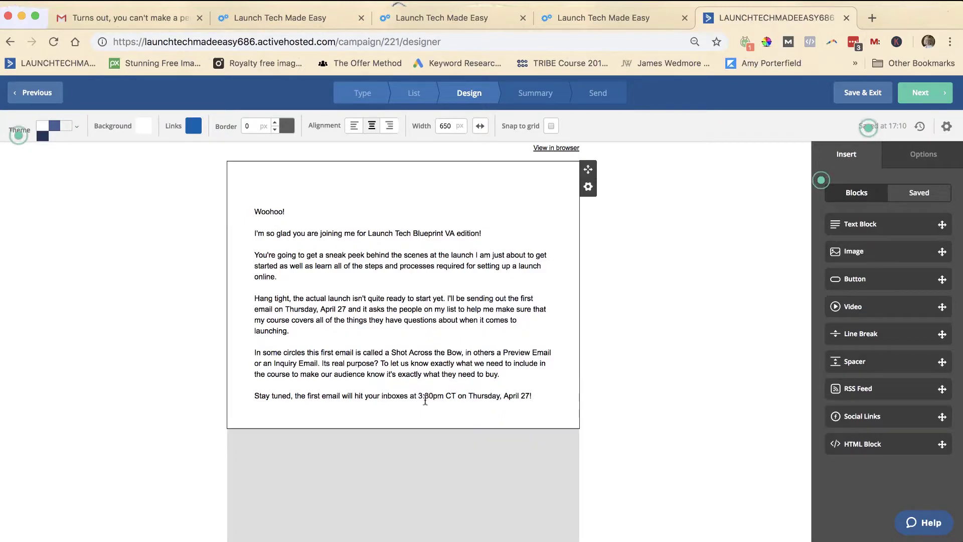
scroll(426, 400, "down", 5)
left_click(403, 354)
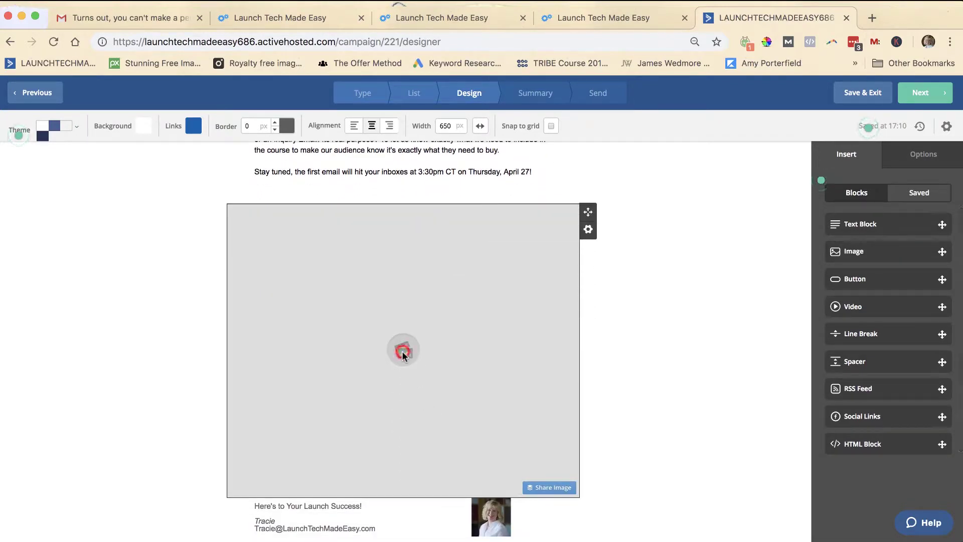
Choose the Vimeo video-player screenshot from the Image Manager, filling the block at 650 by 363 px
scroll(410, 261, "down", 2)
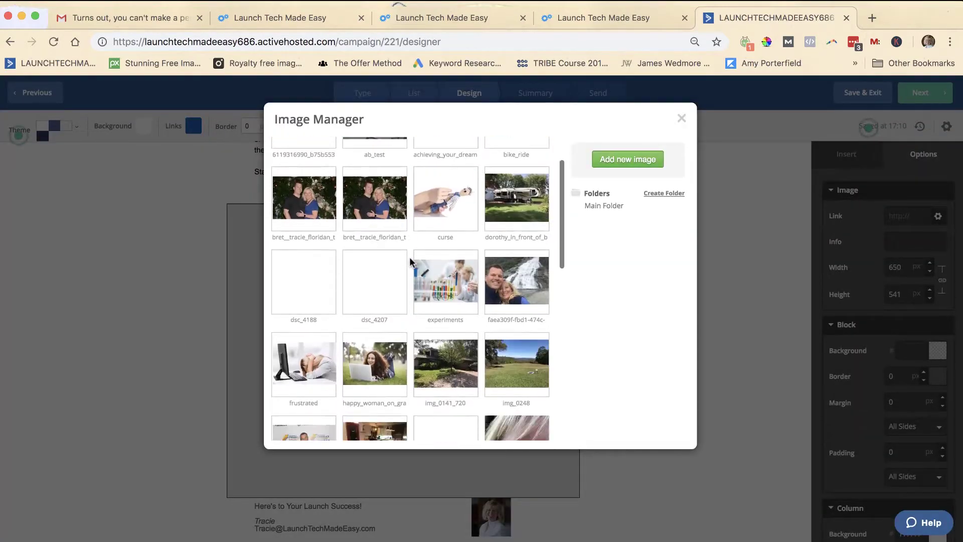
scroll(409, 261, "down", 10)
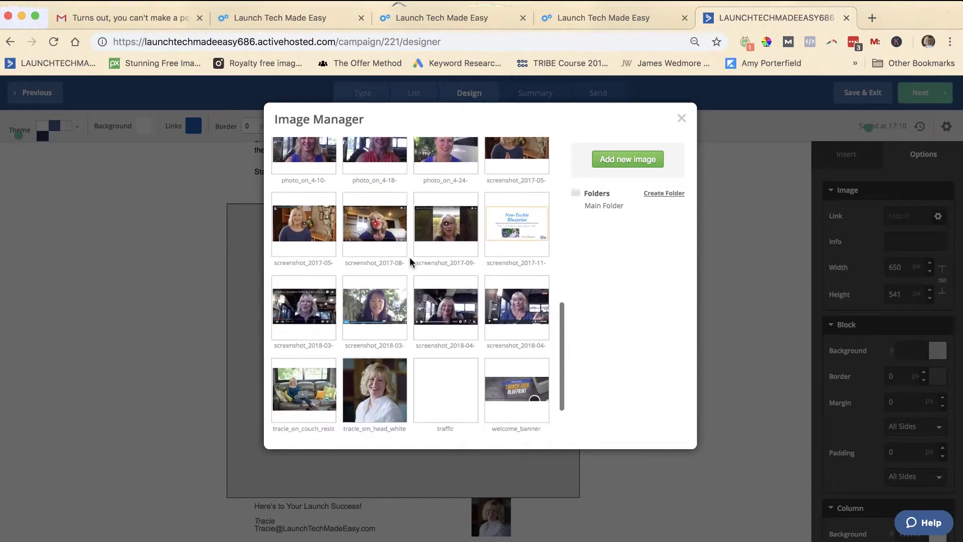
scroll(410, 262, "down", 1)
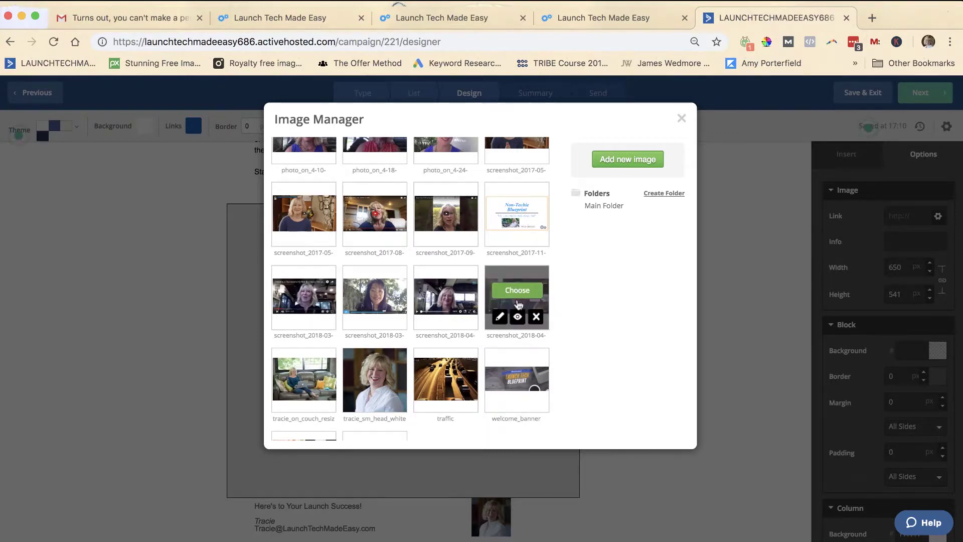
left_click(517, 291)
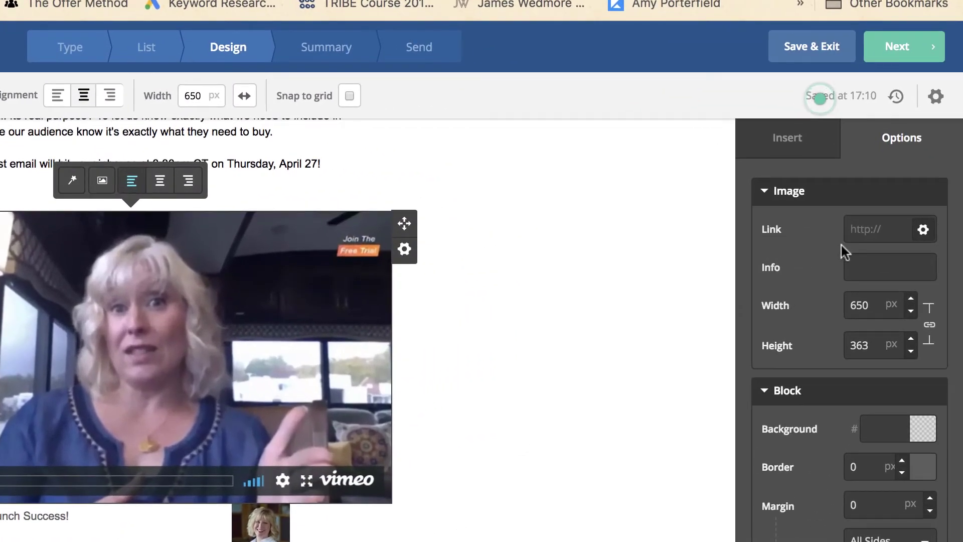
left_click(903, 215)
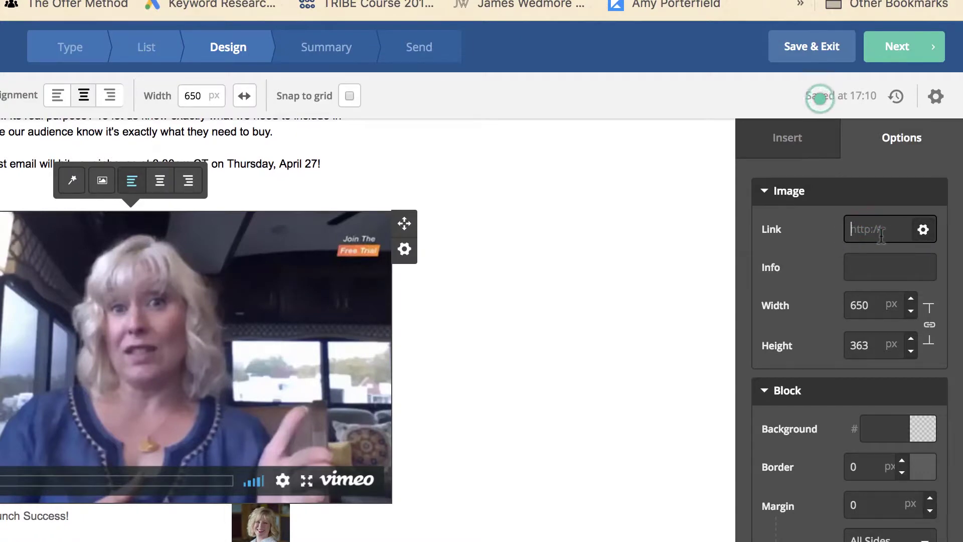
mouse_move(360, 365)
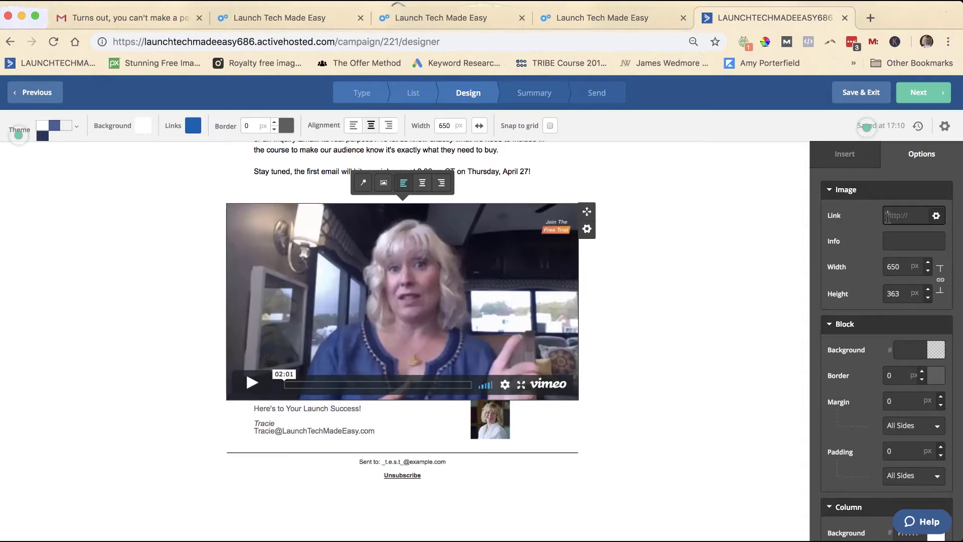
scroll(448, 375, "up", 2)
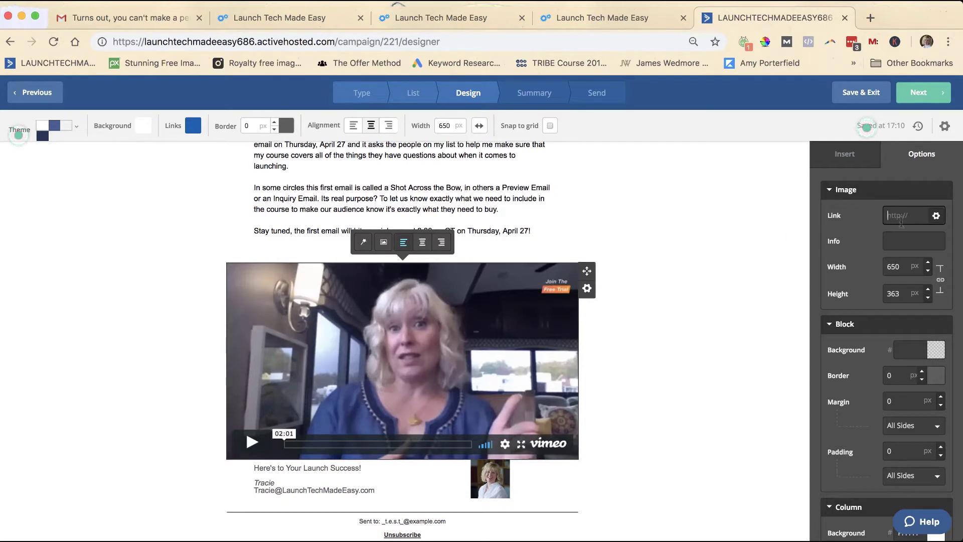
left_click(901, 219)
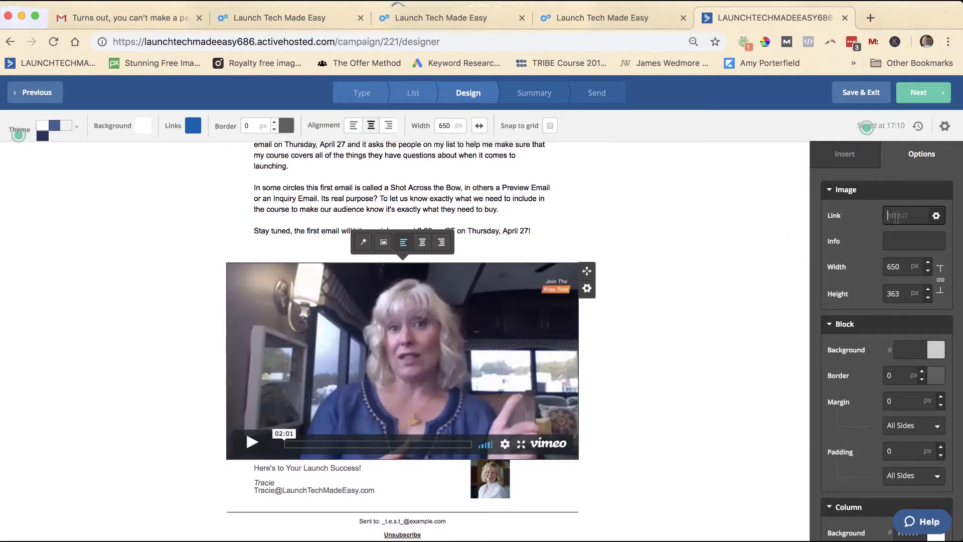